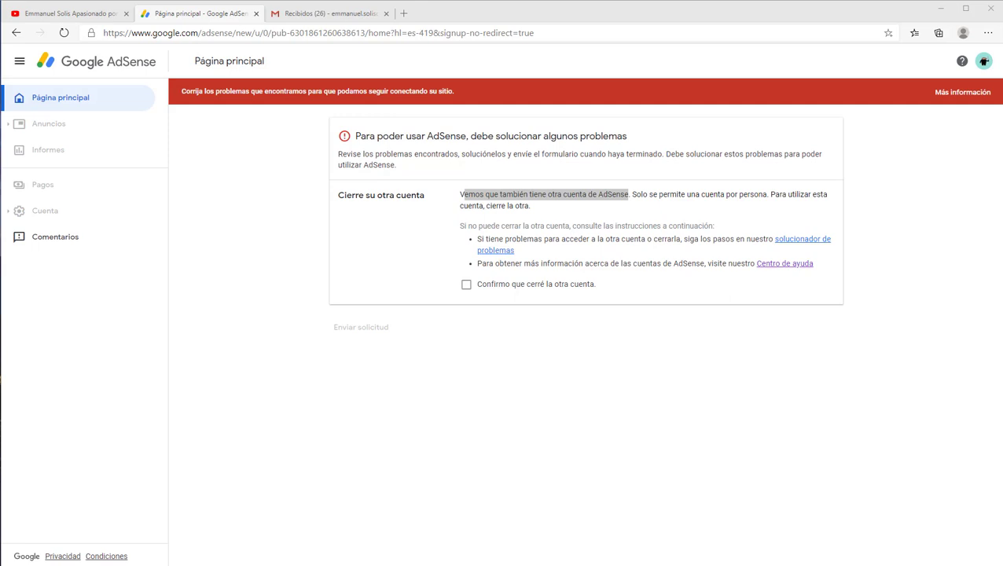
Switch to Gmail, go to the Google Account's Pagos y suscripciones section and open the management of payment methods.
click(397, 420)
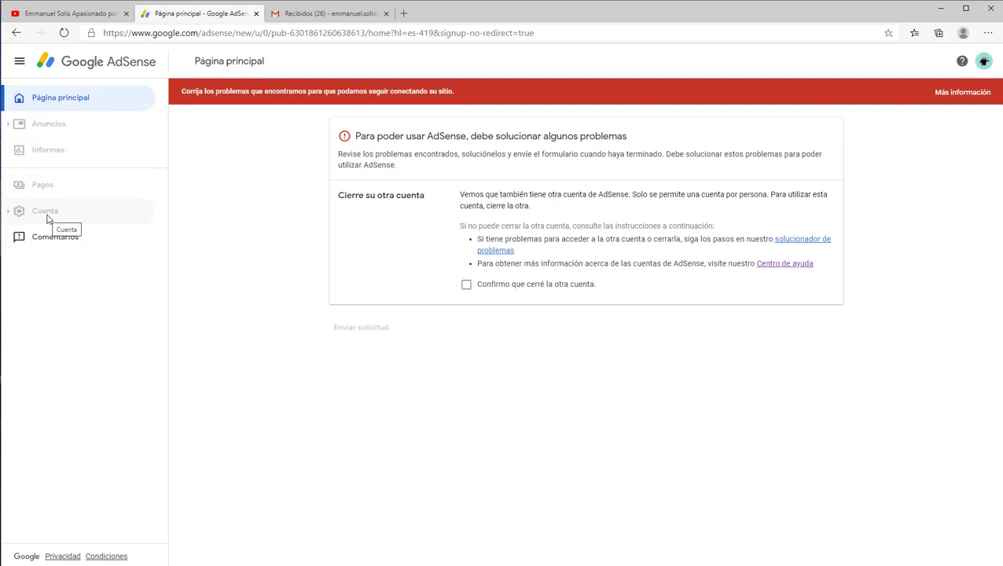
click(331, 13)
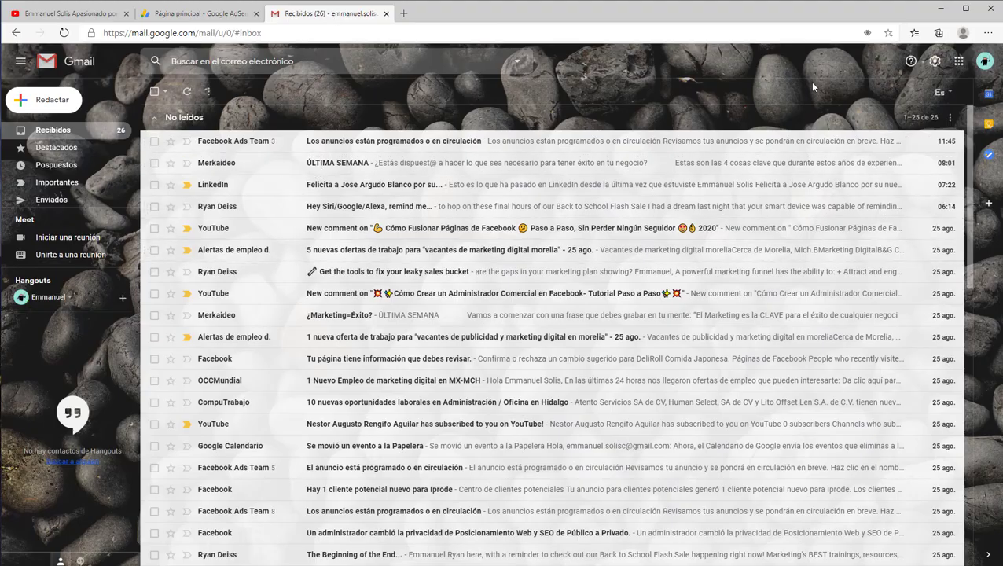
click(984, 65)
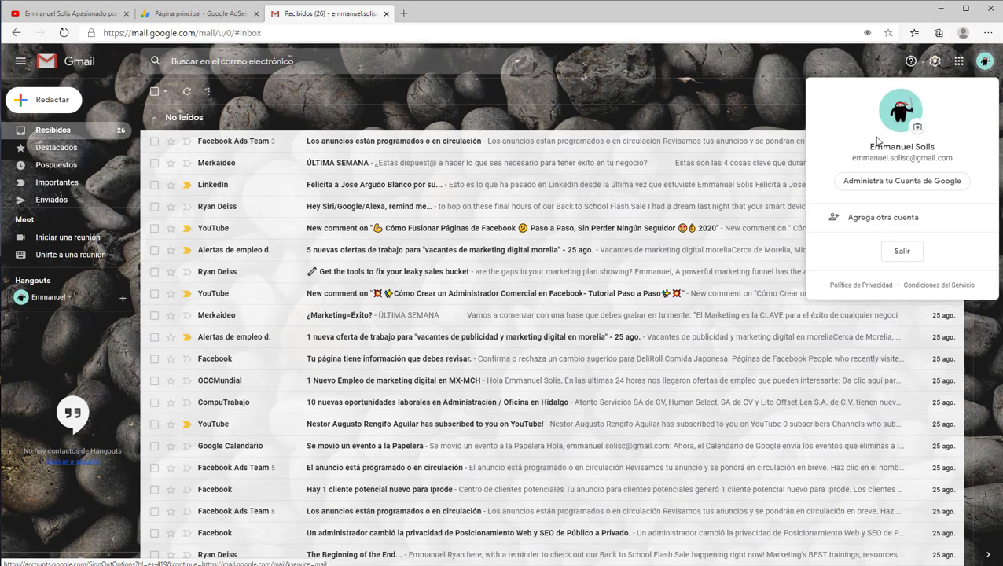
click(871, 185)
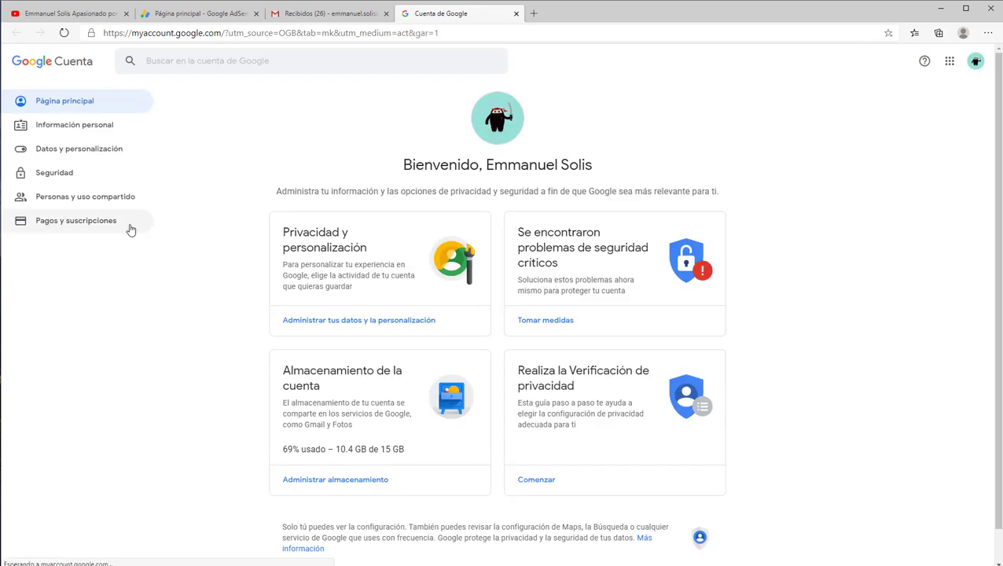
click(60, 225)
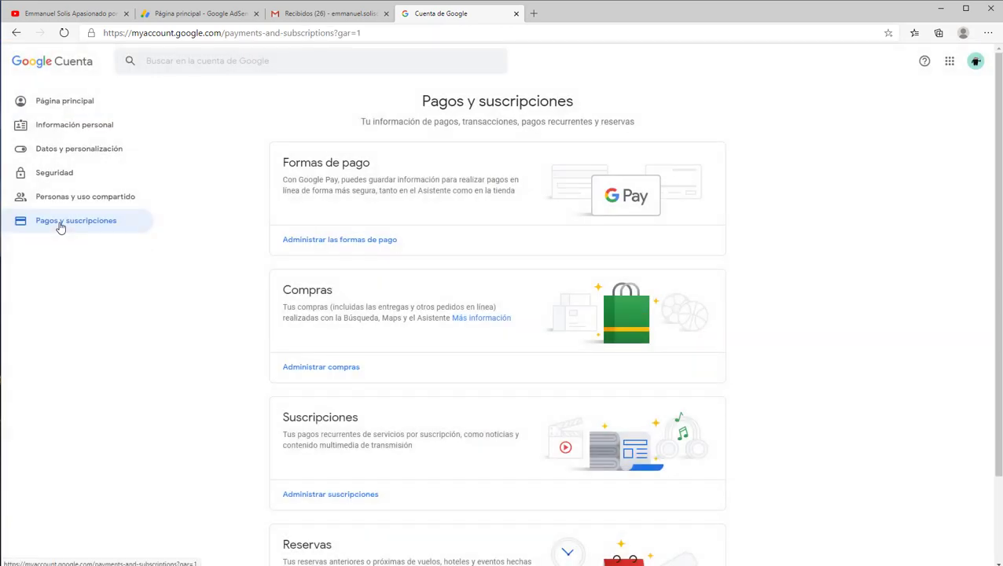
click(306, 250)
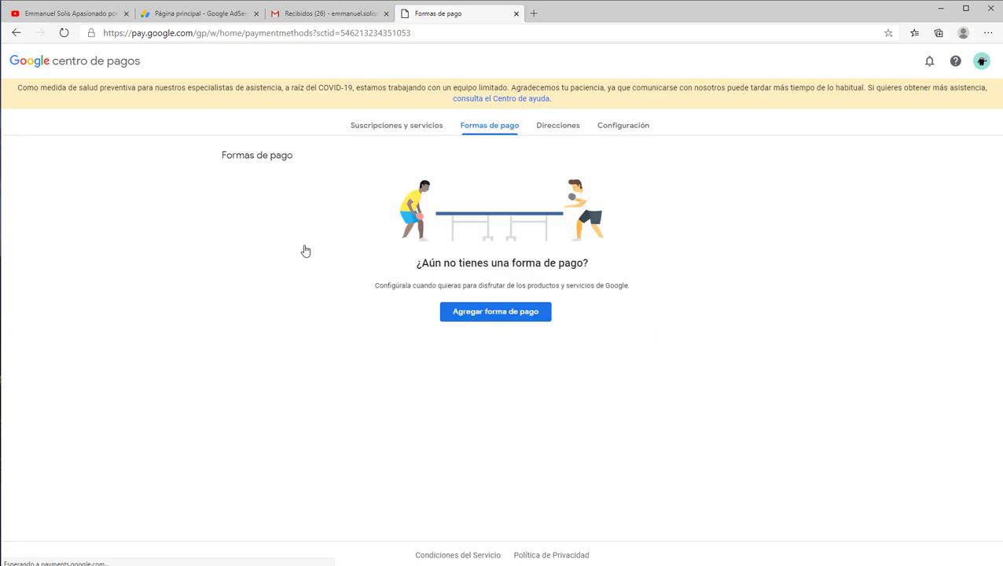
Open the AdSense entry under Suscripciones y servicios and examine its earnings, transactions and configuration.
click(396, 128)
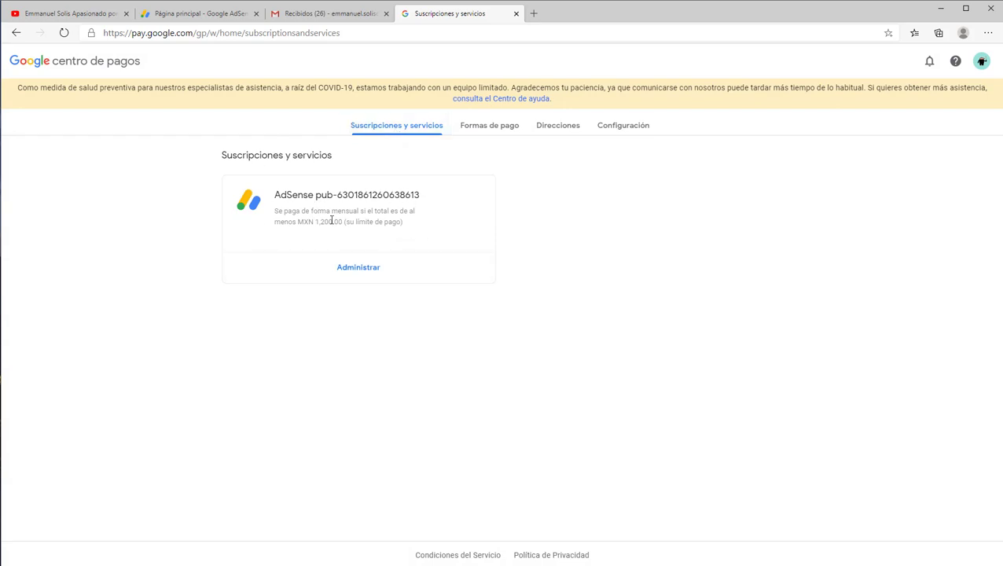
drag(342, 195, 396, 196)
click(382, 219)
click(373, 275)
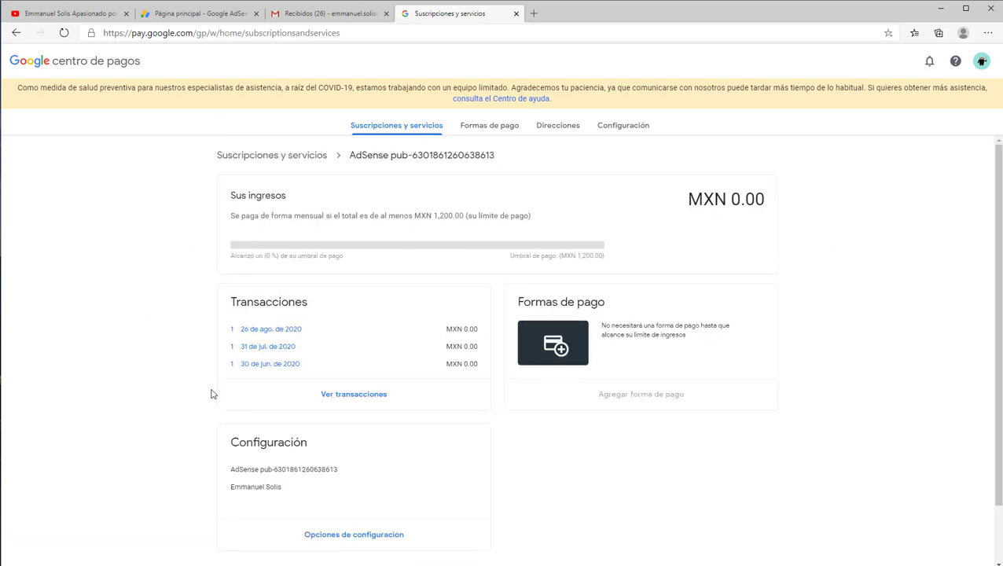
scroll(212, 394, down, 2)
scroll(207, 346, up, 2)
Start closing the payments profile from the Configuración page of the Google payments centre.
click(627, 135)
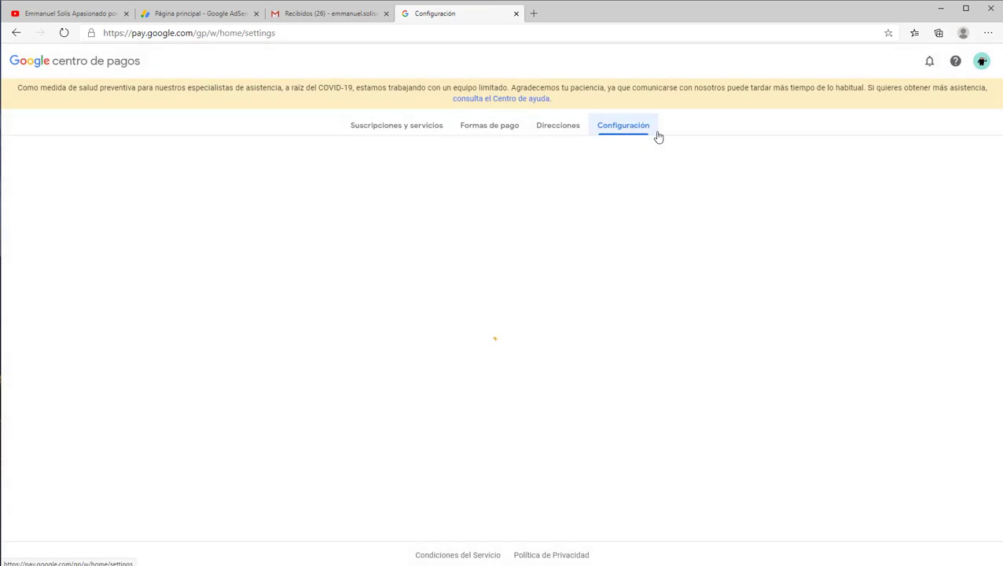
scroll(197, 282, down, 3)
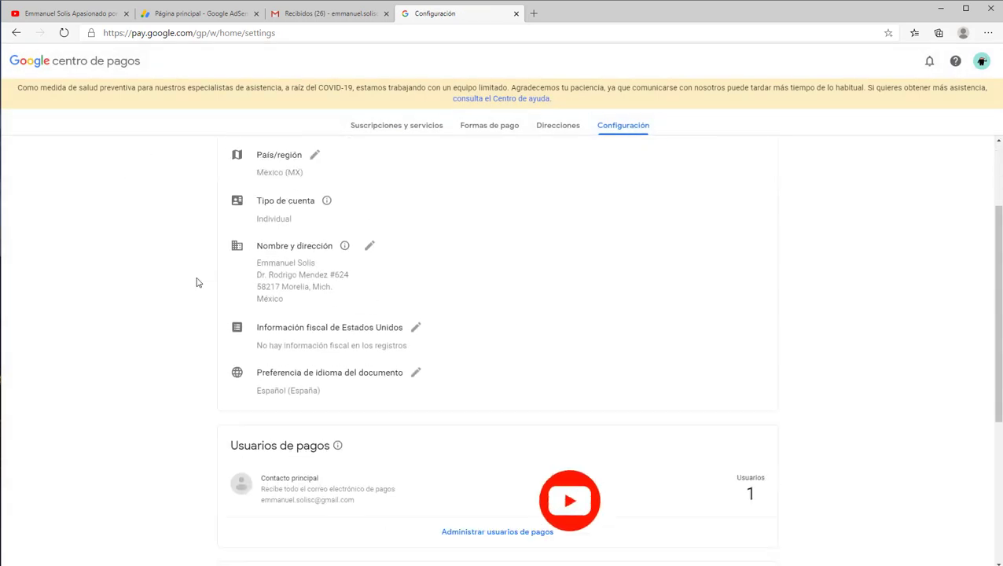
scroll(198, 282, down, 3)
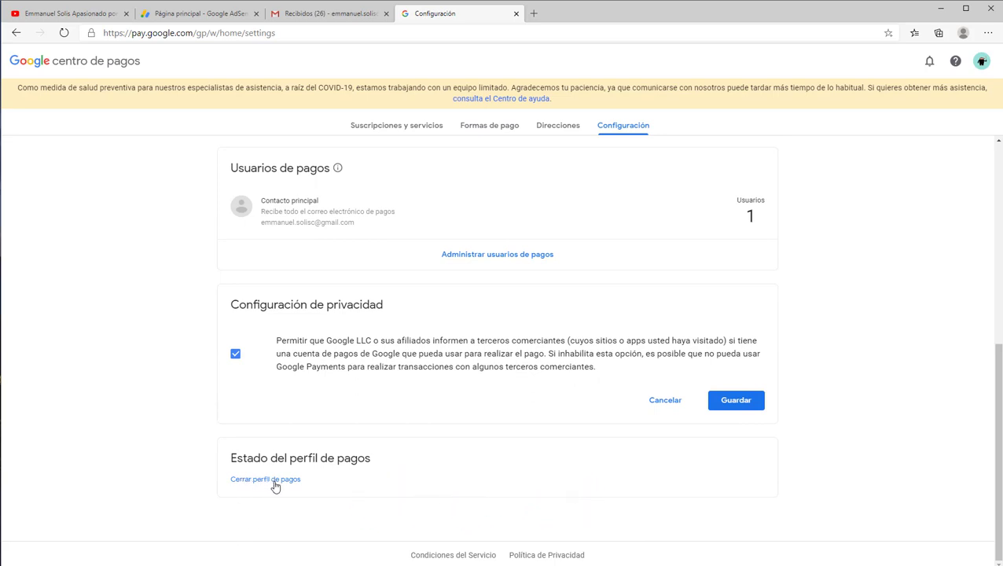
click(268, 480)
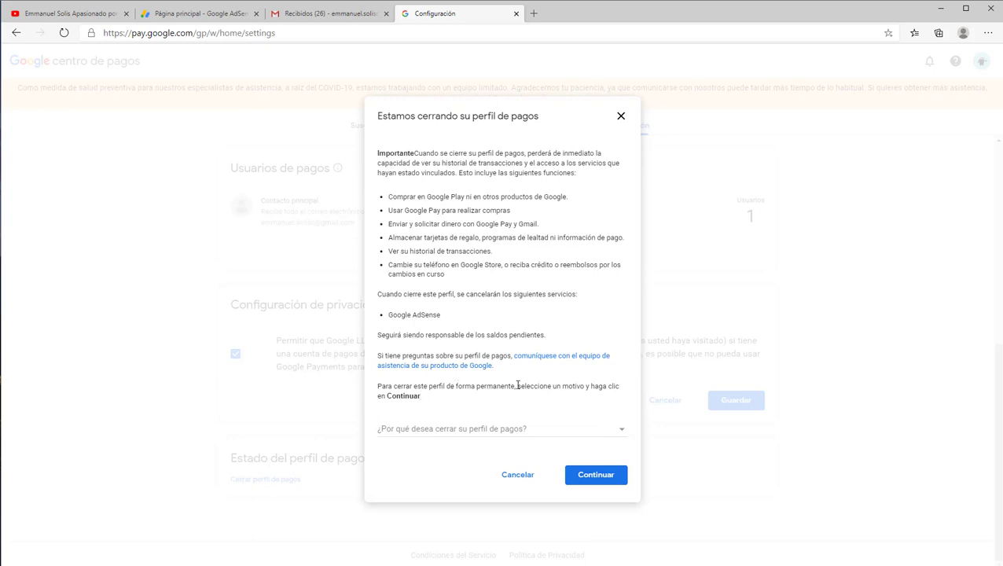
Choose "No quiero dar un motivo" as the closing reason and confirm closing the payments profile.
drag(517, 386, 581, 386)
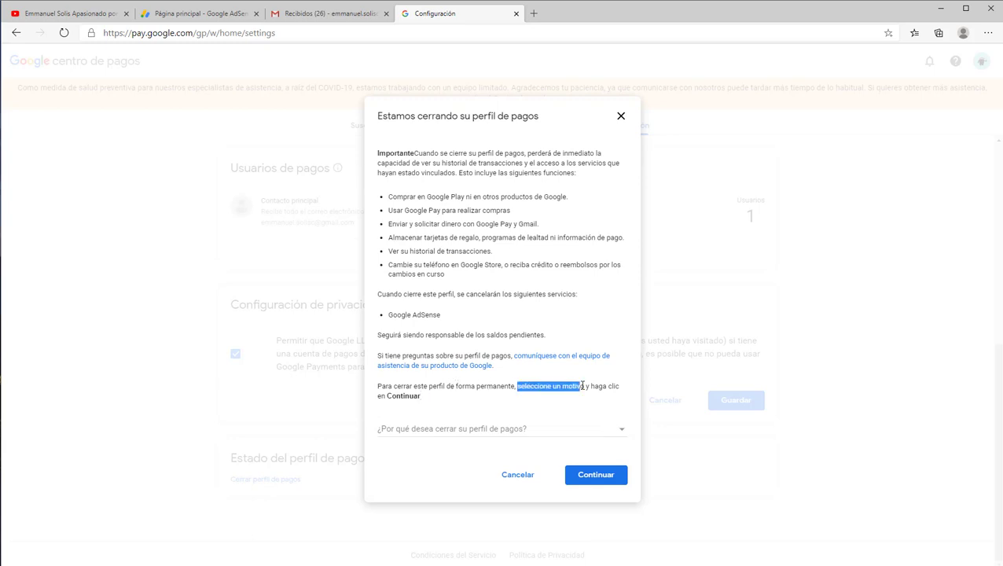
click(622, 434)
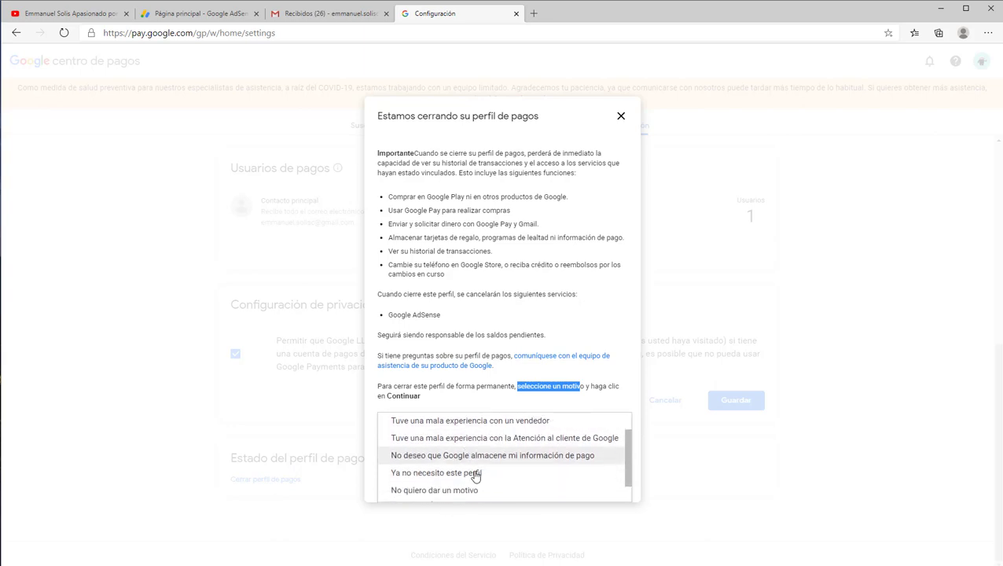
click(478, 495)
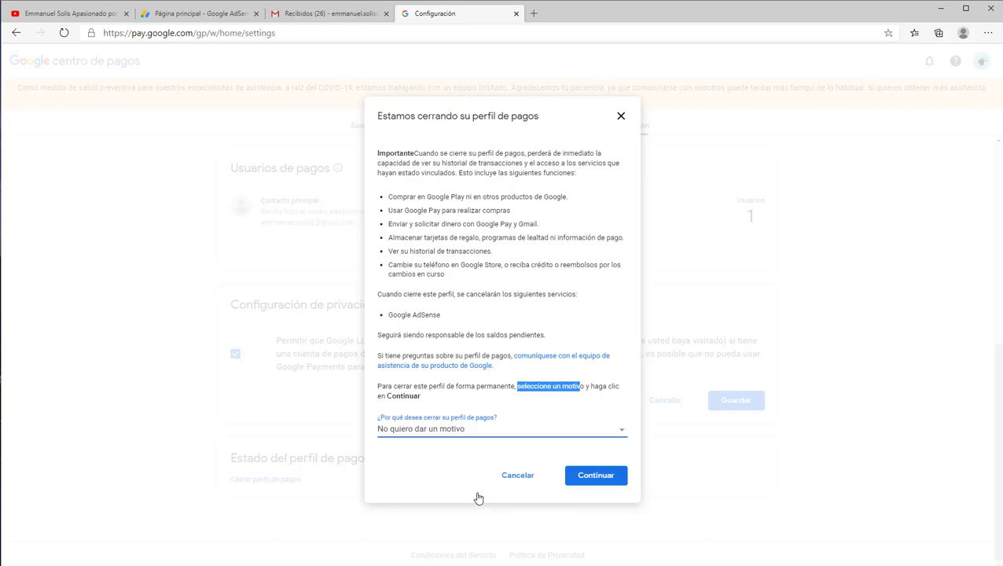
click(614, 480)
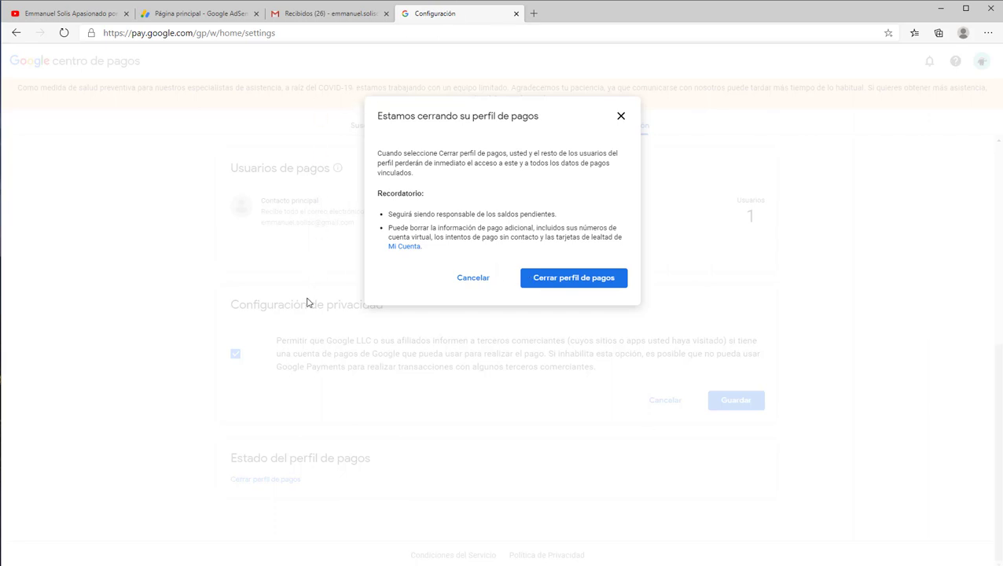
click(606, 287)
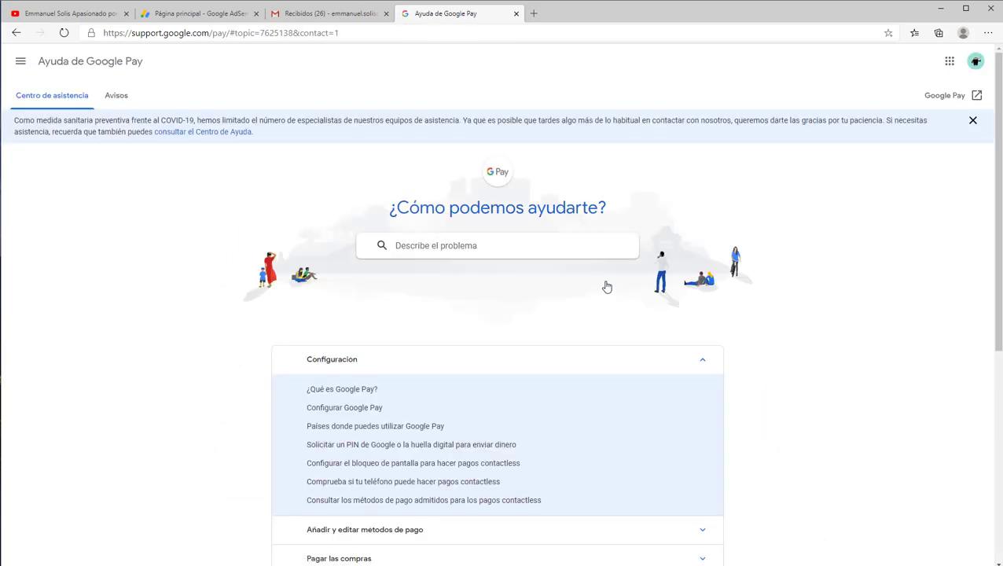
Look over the Google Pay help page, and open the Google Payments email "Google AdSense: Se canceló su cuenta" in Gmail.
scroll(213, 422, down, 5)
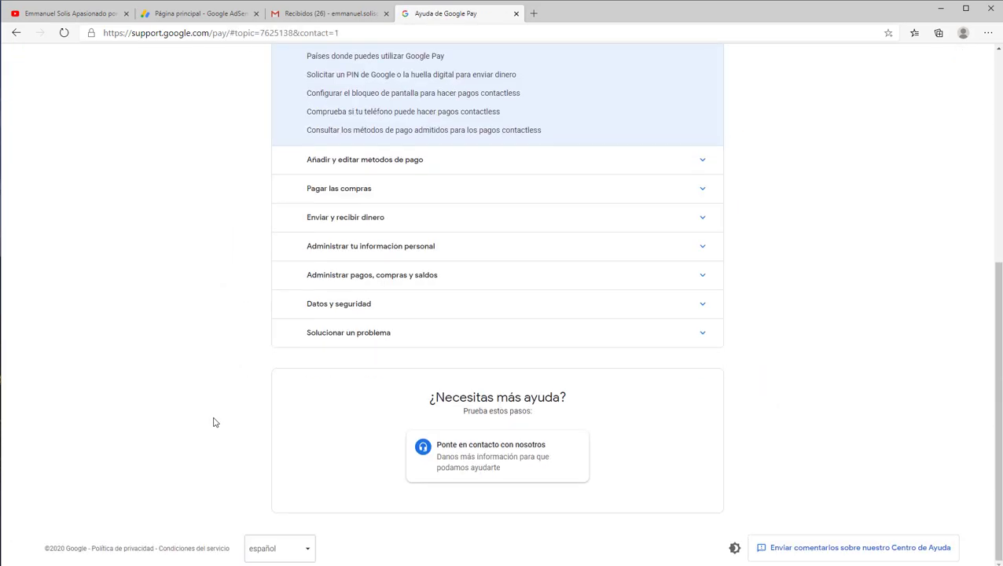
scroll(213, 422, up, 5)
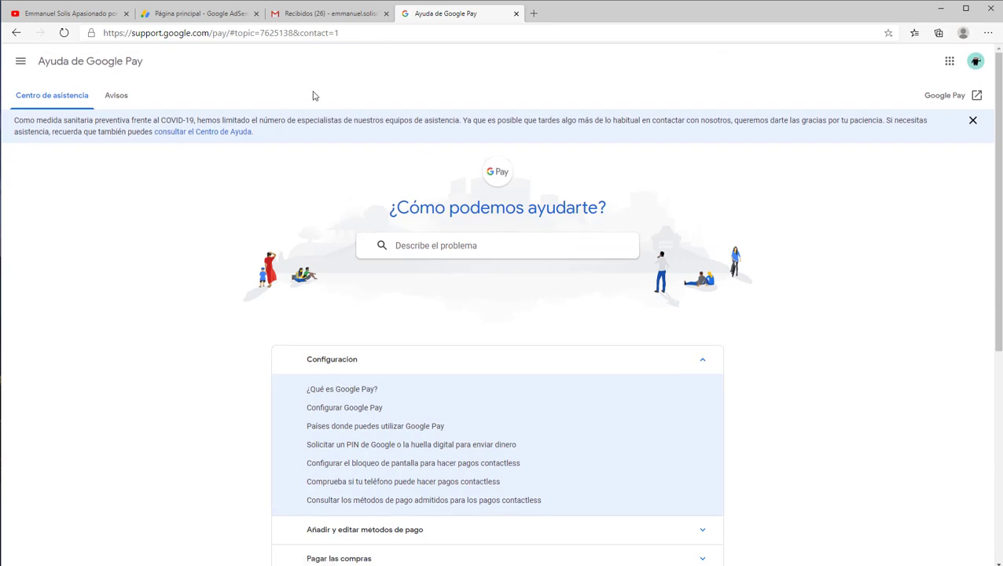
click(319, 16)
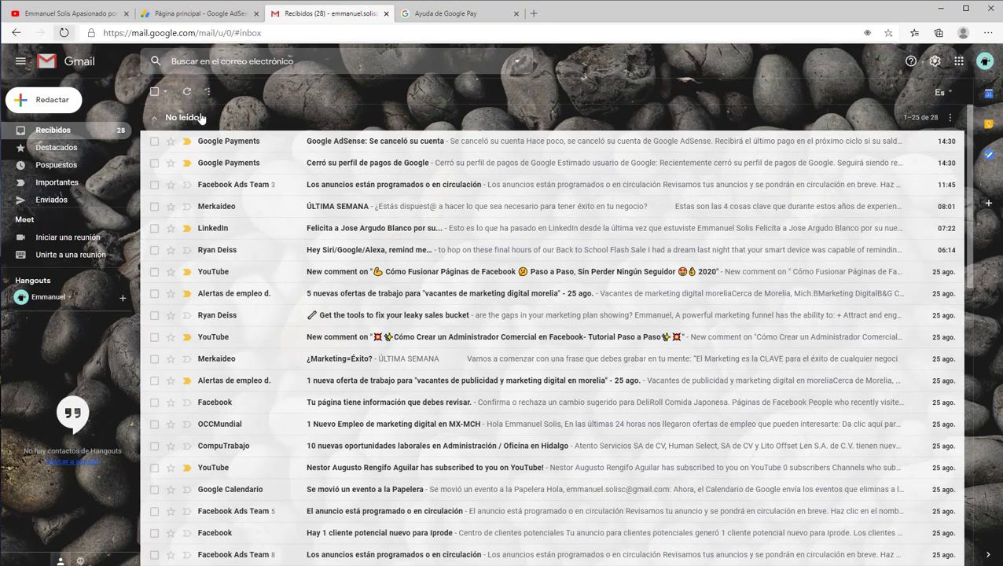
click(253, 141)
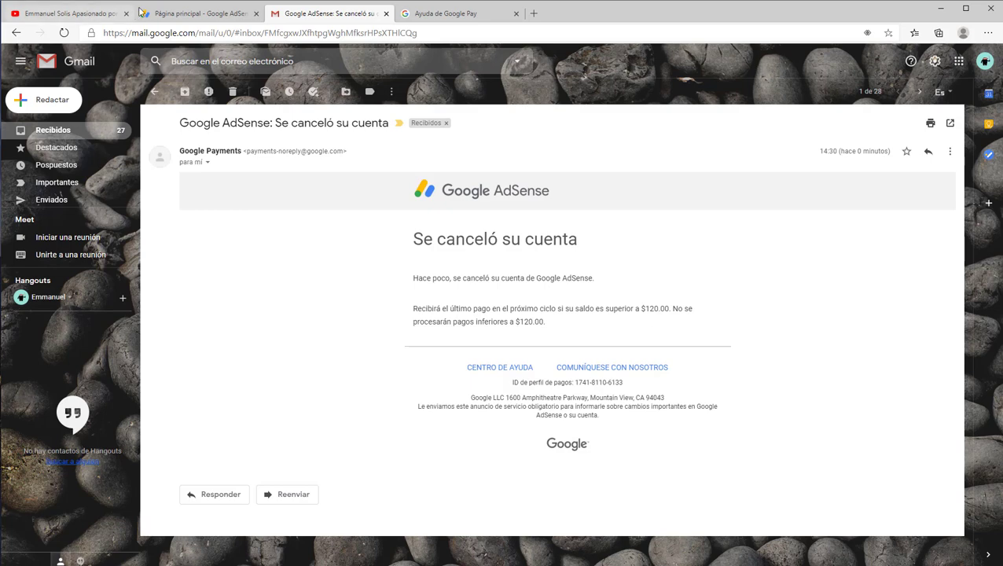
Return to AdSense, confirm that the other account was closed, and submit the request to reach the payment address form.
click(175, 11)
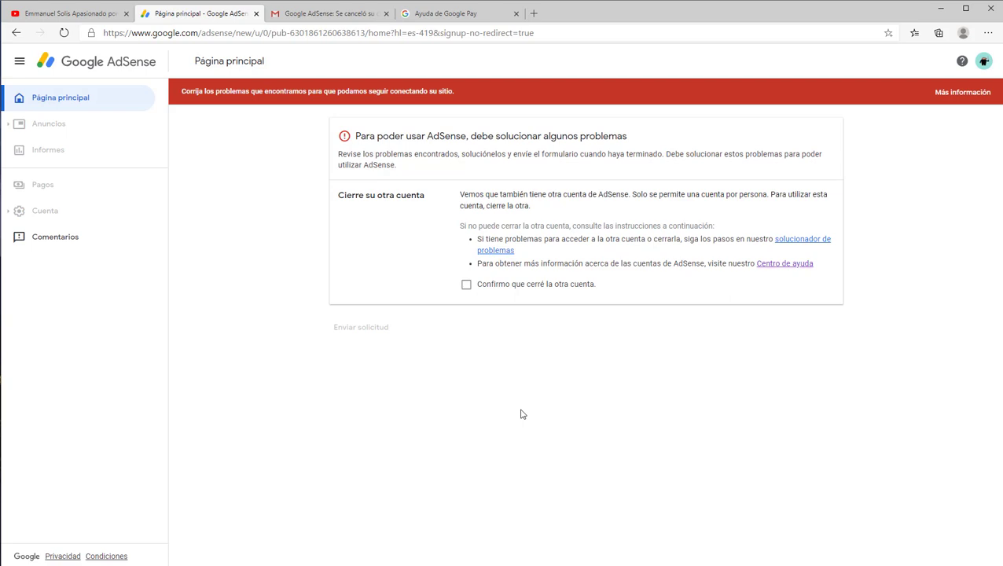
click(466, 286)
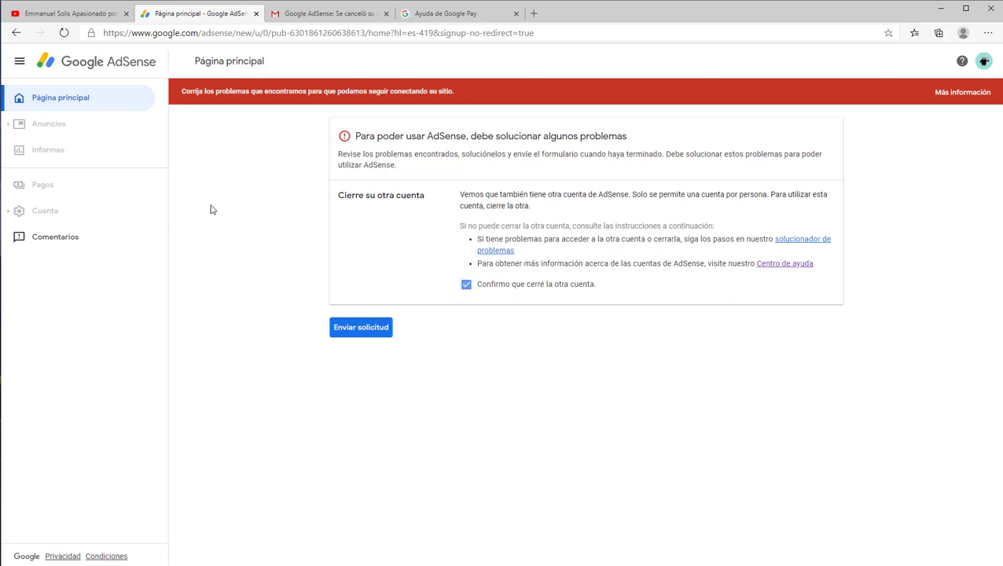
click(345, 329)
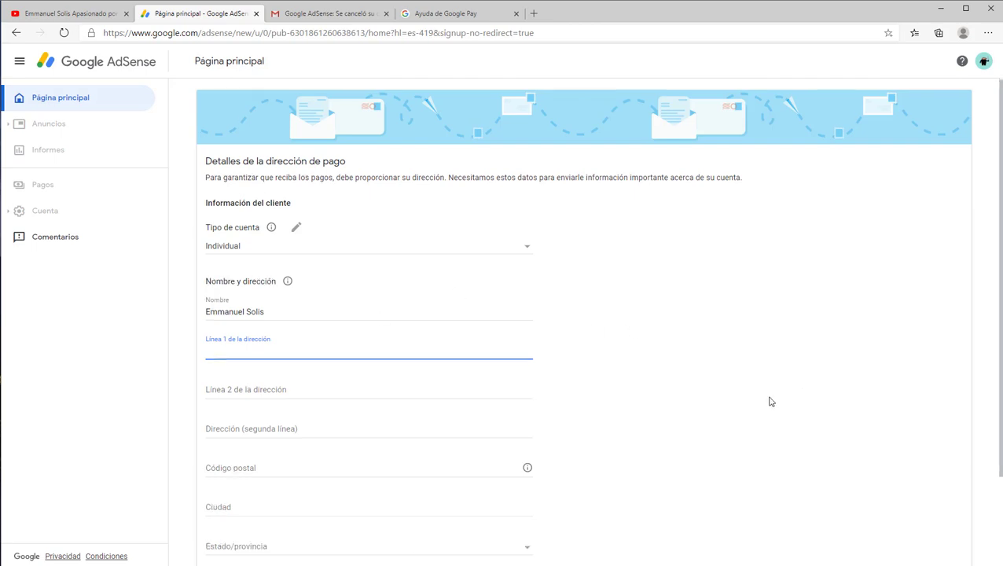
scroll(771, 402, down, 2)
scroll(681, 384, up, 2)
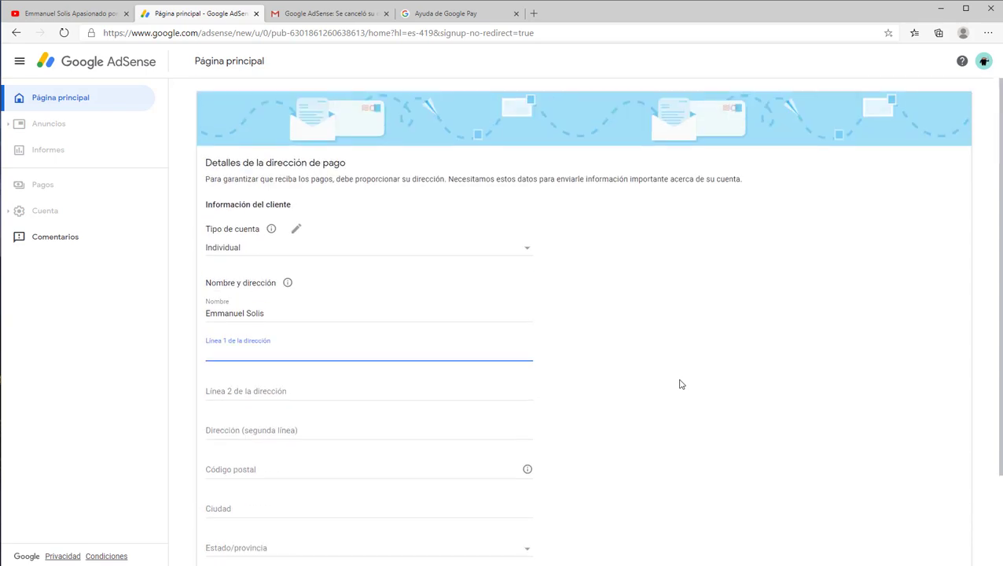